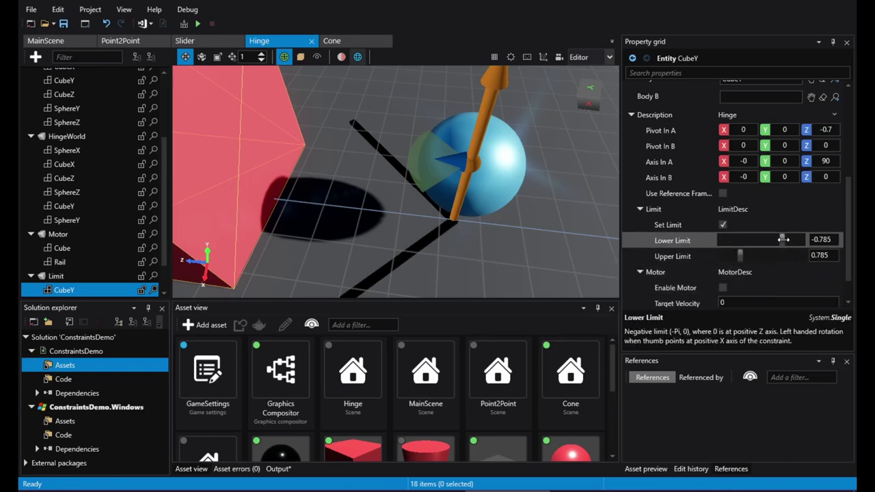
Try the Limit CubeY hinge's Lower Limit at -3.142 and 0, reduce its Upper Limit to the minimum, and return Lower Limit to -3.142.
{"action": "left_click_drag", "start_coordinate": [782, 239], "coordinate": [718, 239]}
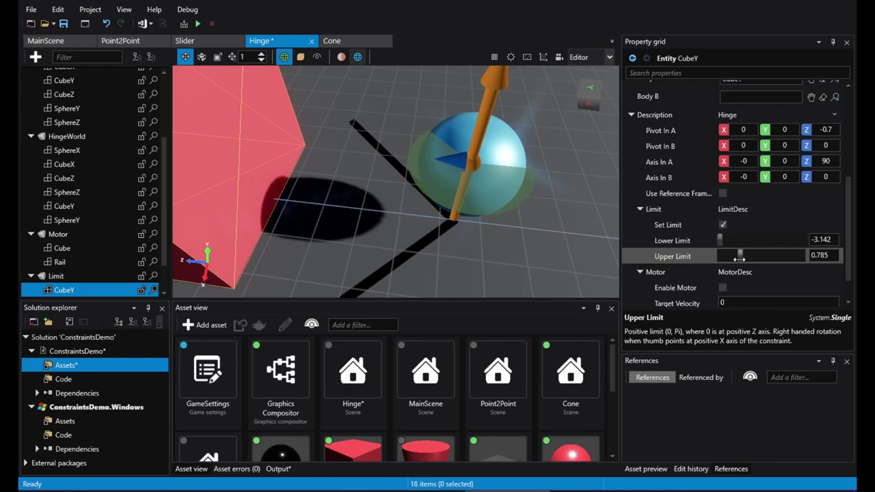
{"action": "left_click", "coordinate": [744, 239]}
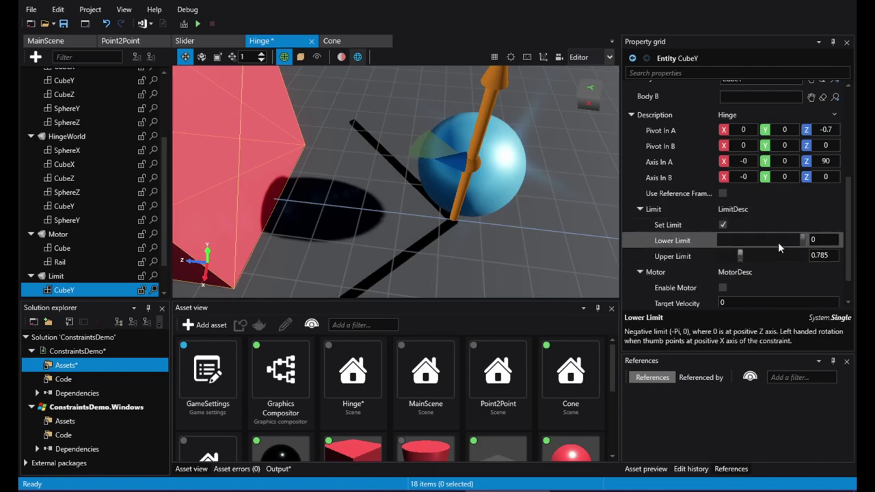
{"action": "left_click_drag", "start_coordinate": [739, 254], "coordinate": [720, 256]}
{"action": "left_click_drag", "start_coordinate": [801, 240], "coordinate": [718, 240]}
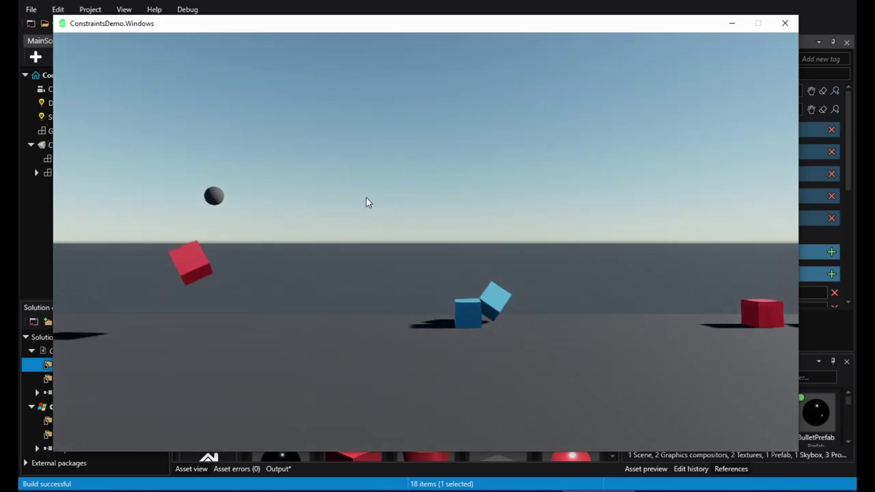
Aim the running demo's camera around the red cube hanging below the black sphere and shoot bullets at it.
{"action": "mouse_move", "coordinate": [366, 203]}
{"action": "right_mouse_down"}
{"action": "mouse_move", "coordinate": [283, 204]}
{"action": "mouse_move", "coordinate": [366, 202]}
{"action": "right_mouse_up"}
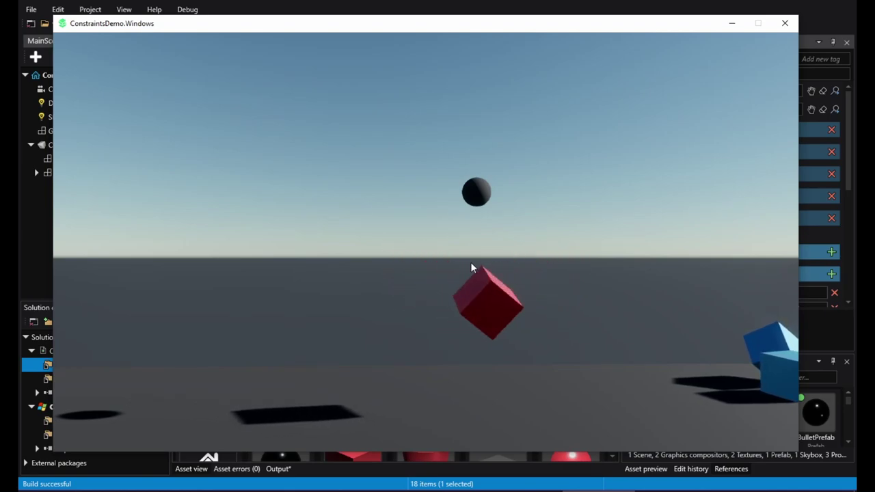
{"action": "right_click_drag", "start_coordinate": [539, 238], "coordinate": [543, 234]}
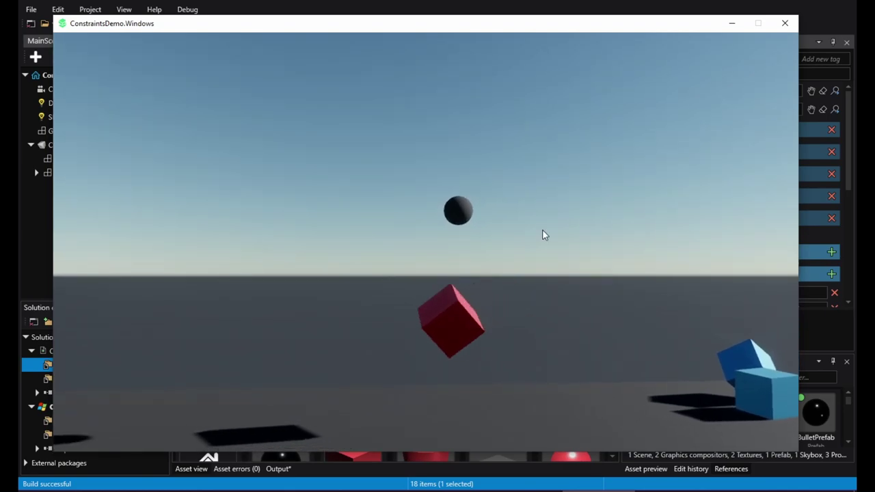
{"action": "left_click", "coordinate": [535, 237]}
{"action": "left_click", "coordinate": [536, 237]}
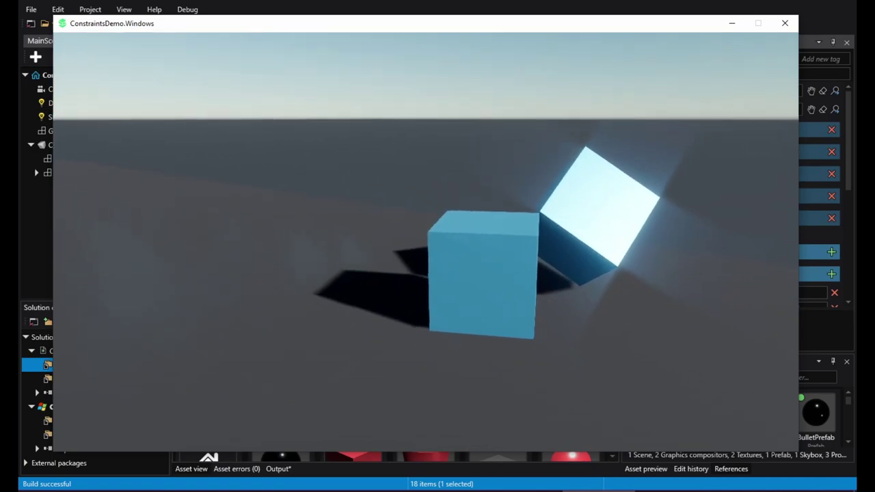
Shoot a series of bullets at the two linked blue cubes to test how their constraint reacts.
{"action": "left_click", "coordinate": [457, 244]}
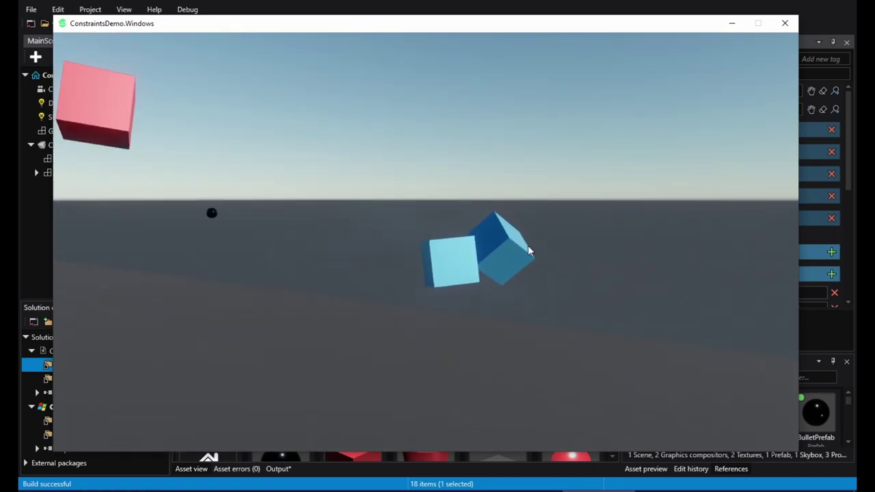
{"action": "left_click", "coordinate": [527, 246]}
{"action": "left_click", "coordinate": [544, 255]}
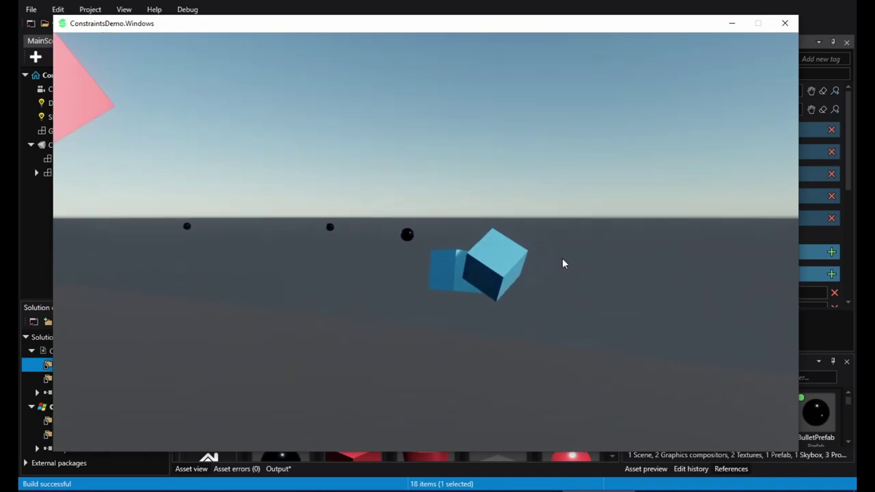
{"action": "left_click", "coordinate": [562, 260]}
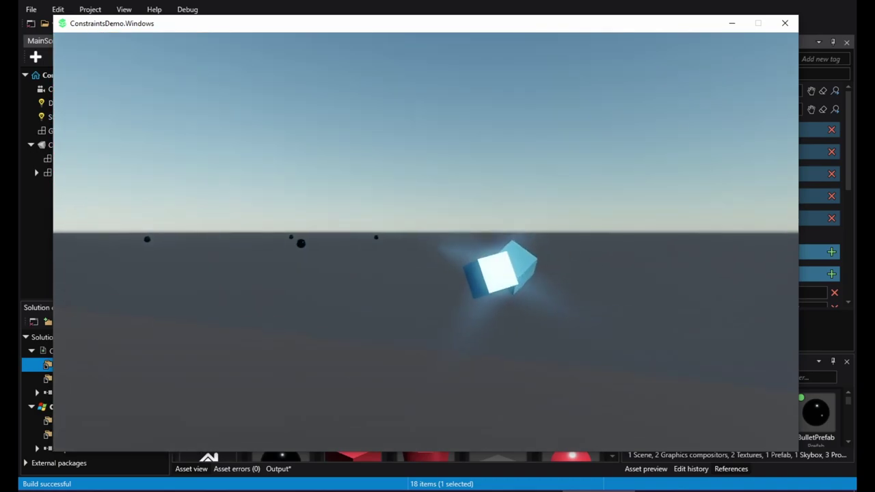
{"action": "left_click", "coordinate": [587, 266]}
{"action": "left_click", "coordinate": [598, 268]}
{"action": "left_click", "coordinate": [633, 272]}
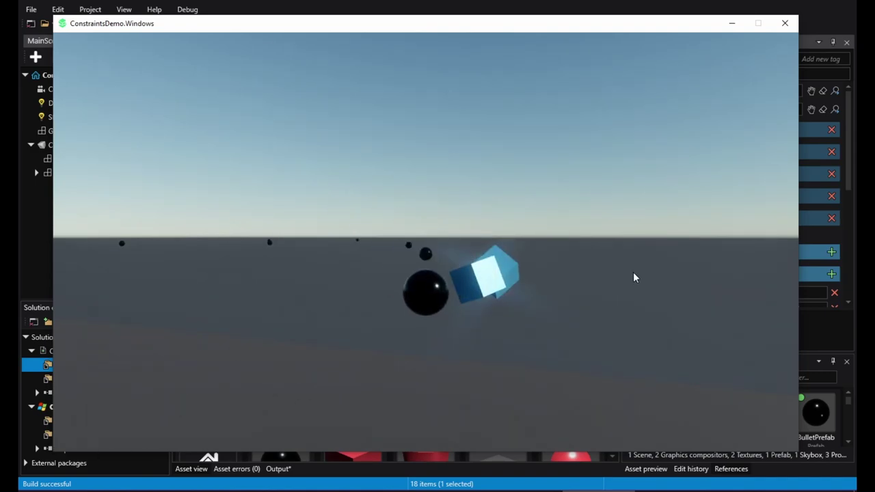
{"action": "left_click", "coordinate": [630, 272]}
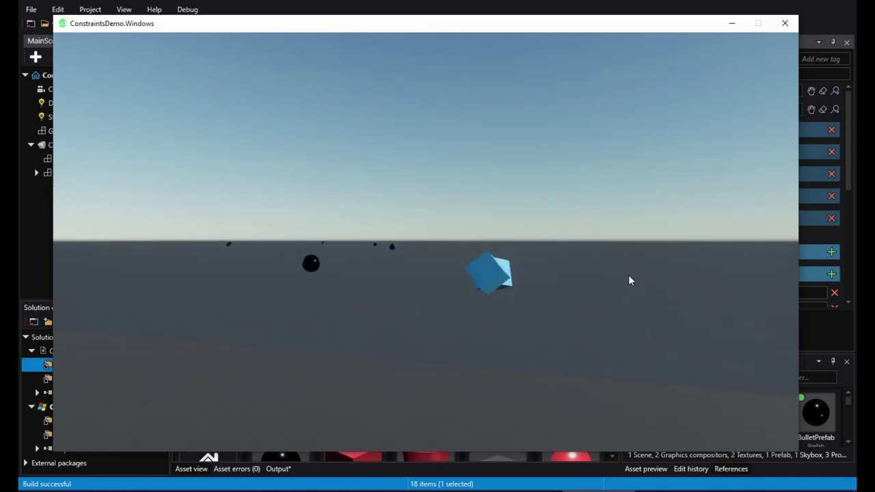
Move around the pair of red cubes on the ground and shoot at them to test their connection.
{"action": "right_click_drag", "start_coordinate": [628, 292], "coordinate": [628, 292]}
{"action": "key", "text": "s"}
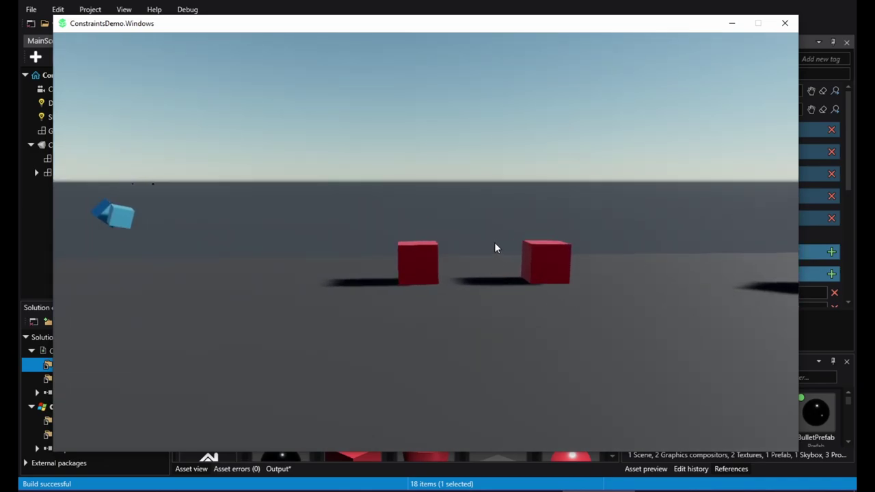
{"action": "right_click_drag", "start_coordinate": [482, 264], "coordinate": [482, 265]}
{"action": "left_click", "coordinate": [473, 289]}
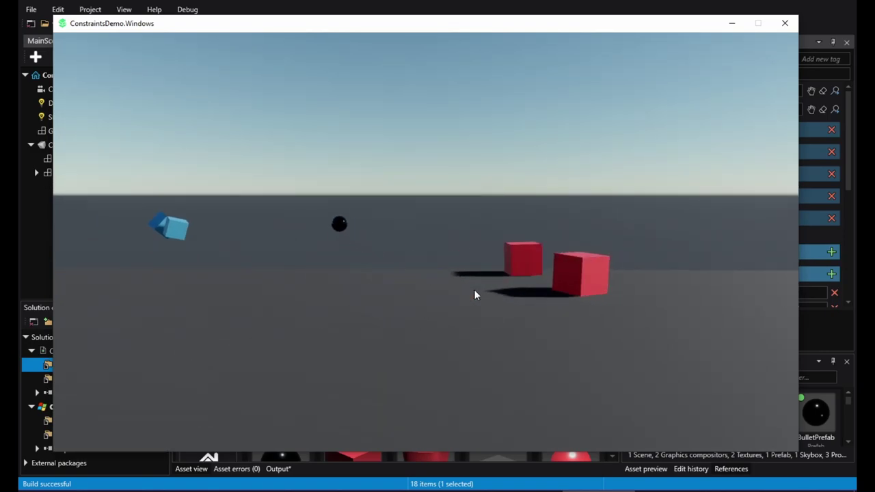
{"action": "key", "text": "w"}
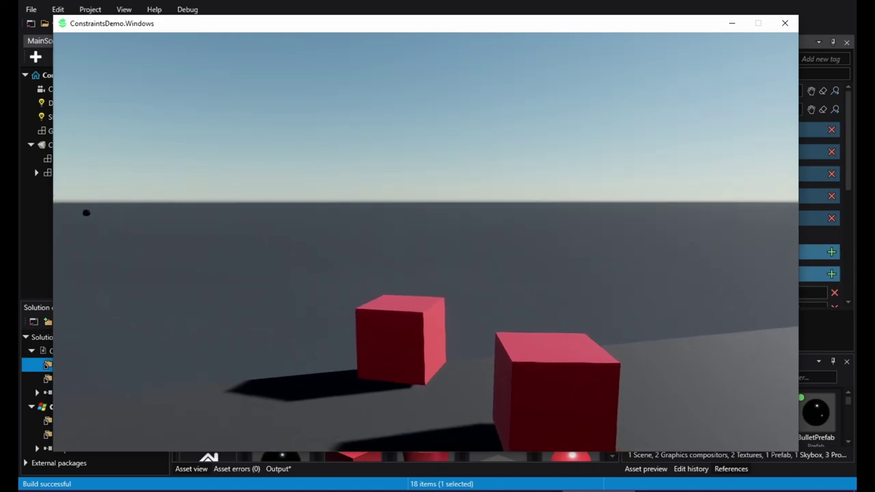
{"action": "right_click_drag", "start_coordinate": [595, 297], "coordinate": [595, 297]}
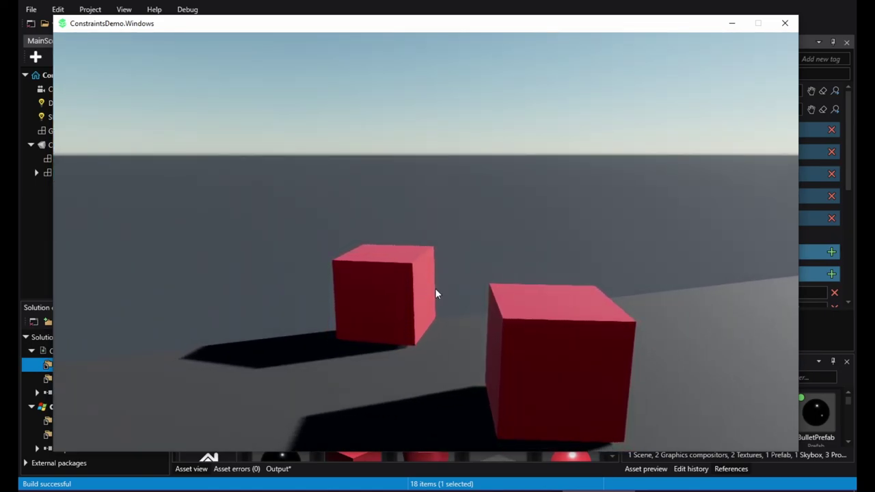
{"action": "right_click_drag", "start_coordinate": [498, 284], "coordinate": [424, 248]}
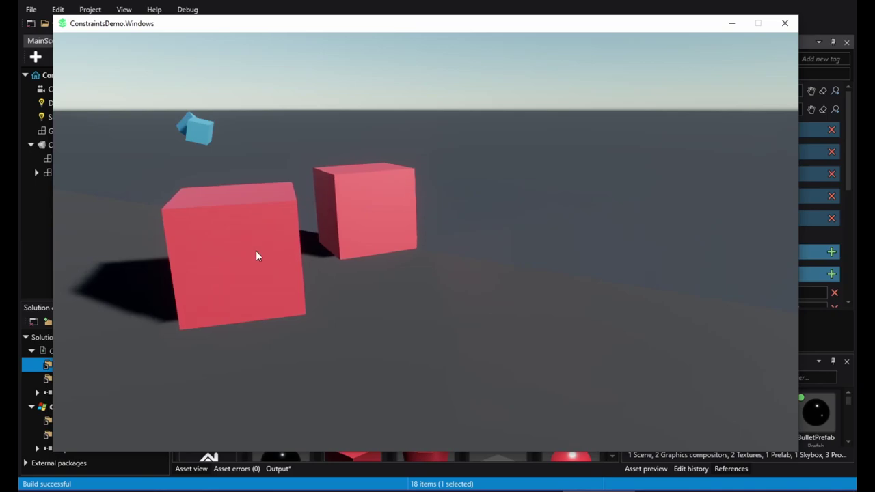
{"action": "key", "text": "s"}
{"action": "left_click", "coordinate": [432, 228]}
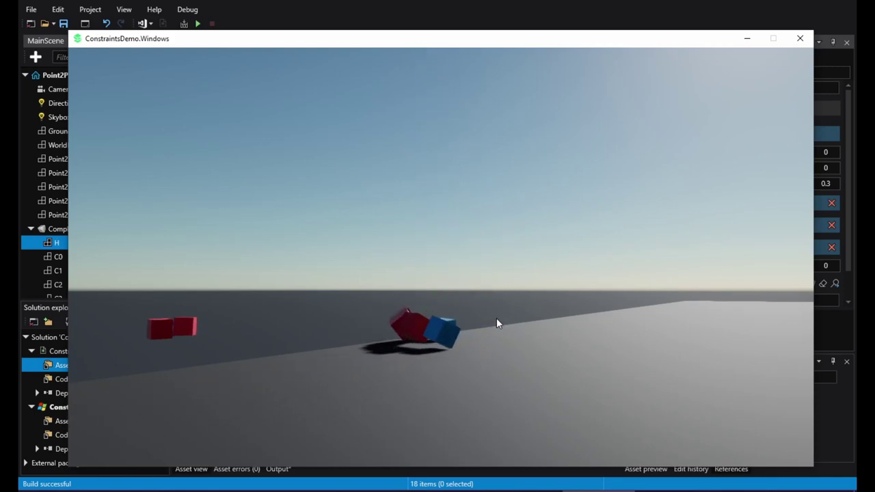
Test the linked red and blue cubes on the ground in the running demo.
{"action": "left_click_drag", "start_coordinate": [460, 344], "coordinate": [435, 181]}
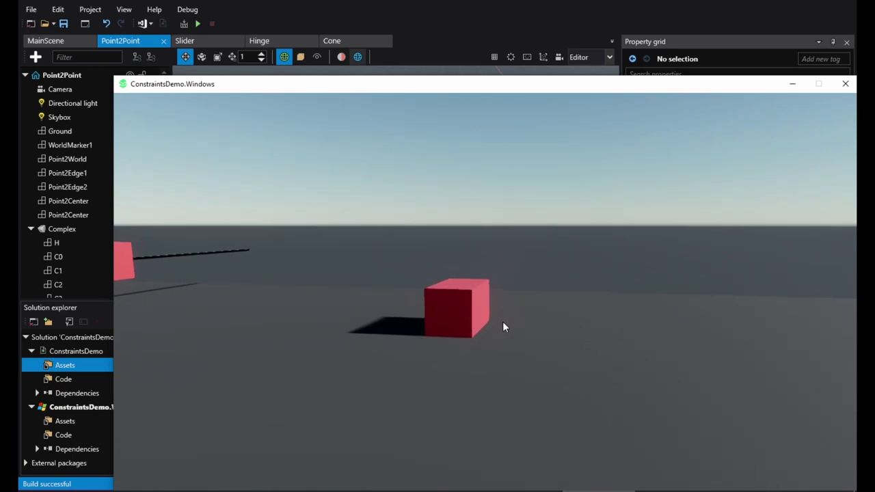
Shoot the lone red cube in the slider demo and follow its movement with the camera.
{"action": "left_click", "coordinate": [503, 324]}
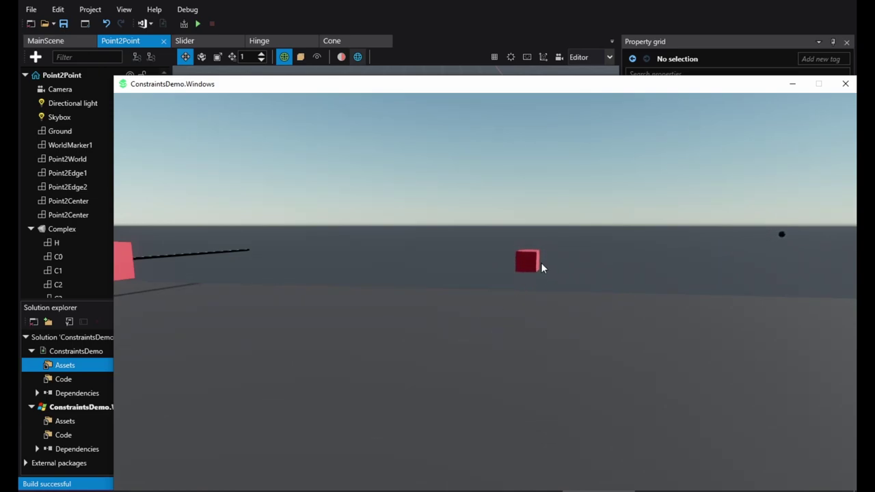
{"action": "right_click_drag", "start_coordinate": [451, 365], "coordinate": [378, 359]}
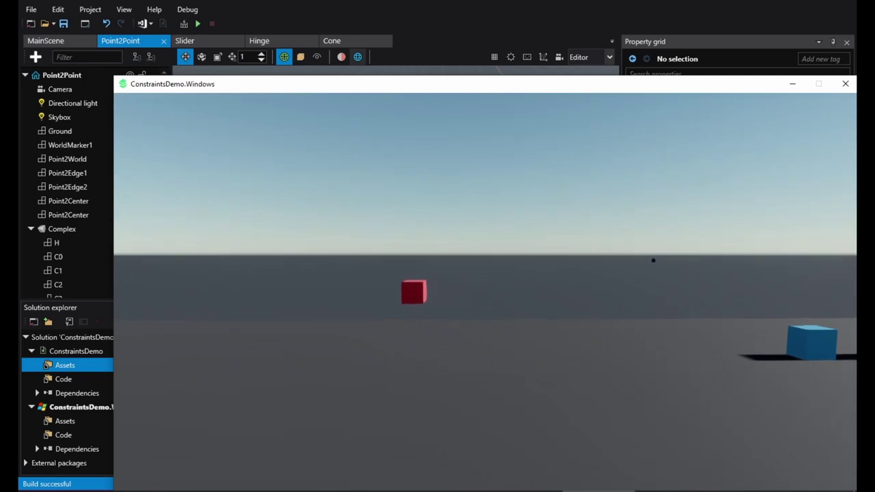
{"action": "right_click_drag", "start_coordinate": [545, 337], "coordinate": [567, 345]}
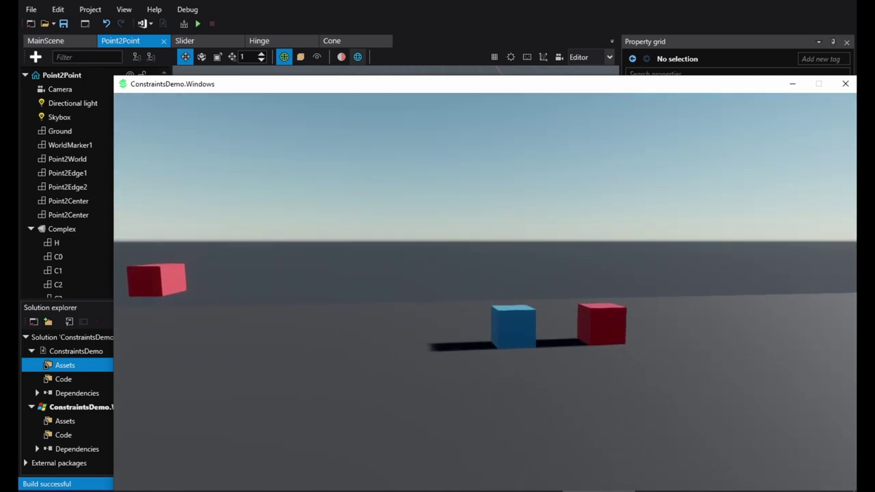
{"action": "right_click_drag", "start_coordinate": [413, 361], "coordinate": [398, 332]}
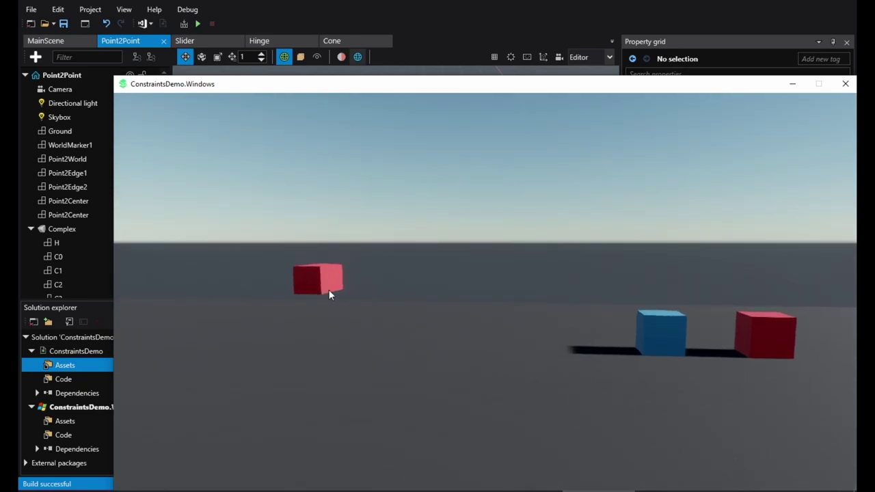
Aim at the blue and red cube pair and shoot bullets at both to test their slider constraint.
{"action": "right_click_drag", "start_coordinate": [677, 386], "coordinate": [704, 343]}
{"action": "left_click", "coordinate": [579, 361]}
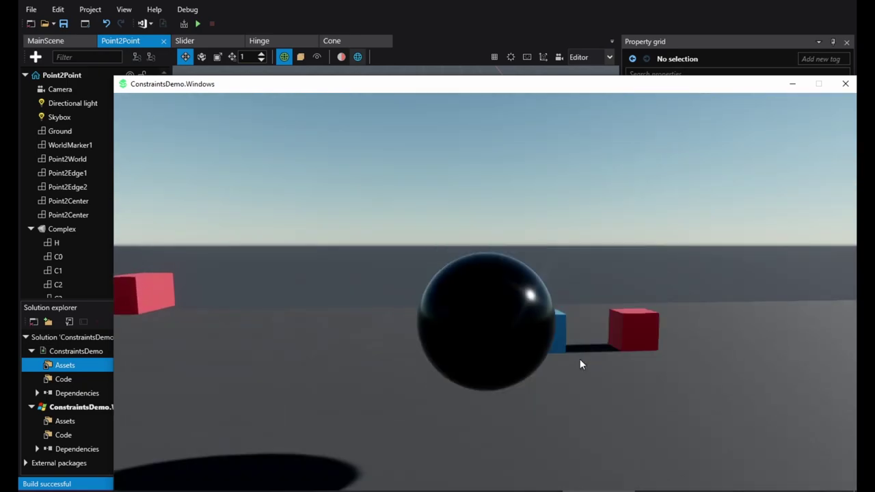
{"action": "right_click_drag", "start_coordinate": [579, 373], "coordinate": [636, 362]}
{"action": "left_click", "coordinate": [580, 374]}
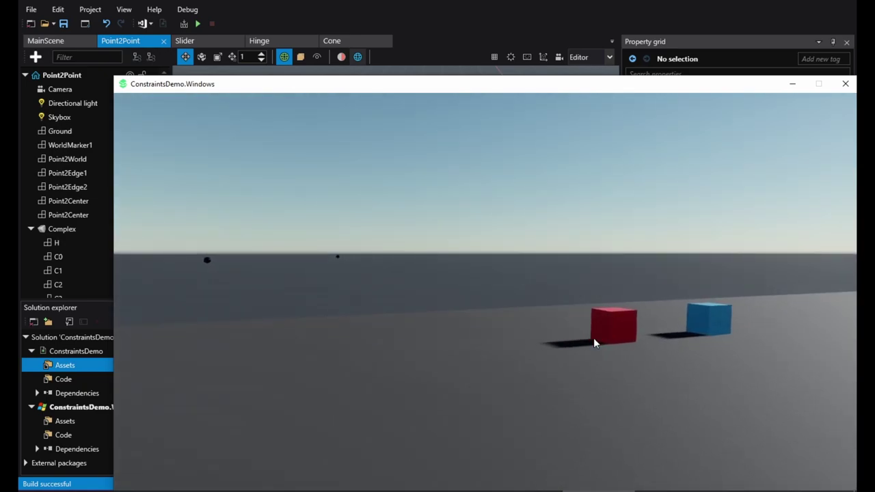
{"action": "right_click_drag", "start_coordinate": [594, 337], "coordinate": [649, 335]}
{"action": "left_click", "coordinate": [627, 341]}
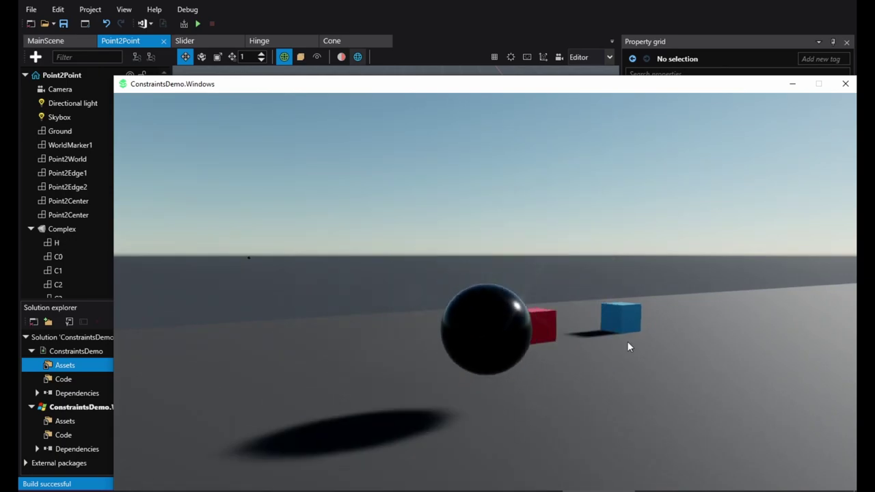
{"action": "left_click", "coordinate": [620, 342]}
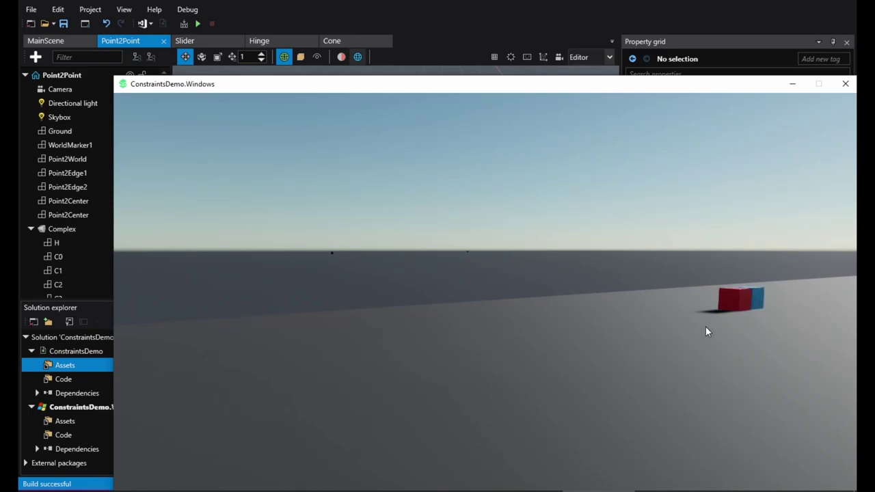
{"action": "right_click_drag", "start_coordinate": [705, 326], "coordinate": [726, 315]}
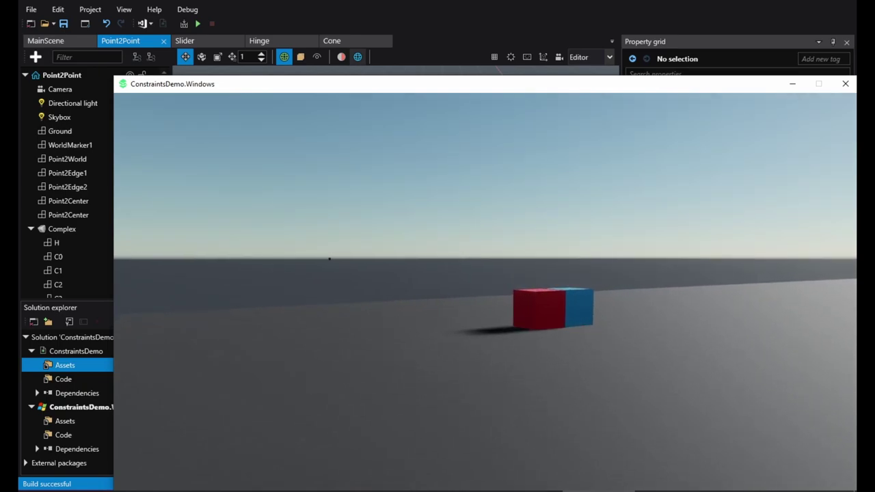
Reposition the camera near the two red boxes on rails and shoot the nearer one.
{"action": "key", "text": "space"}
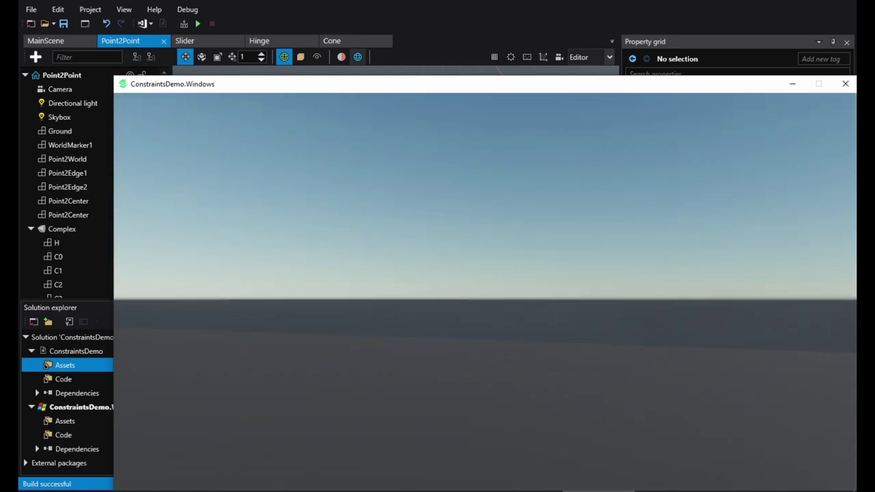
{"action": "key", "text": "w"}
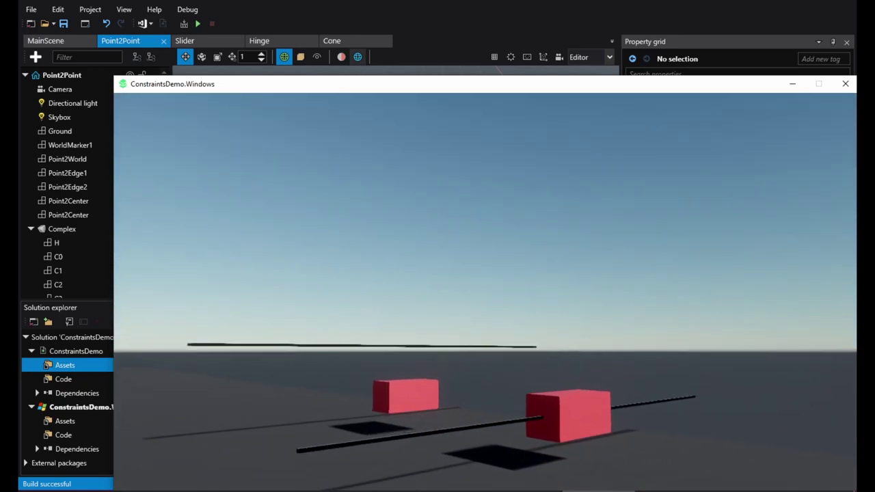
{"action": "key", "text": "s"}
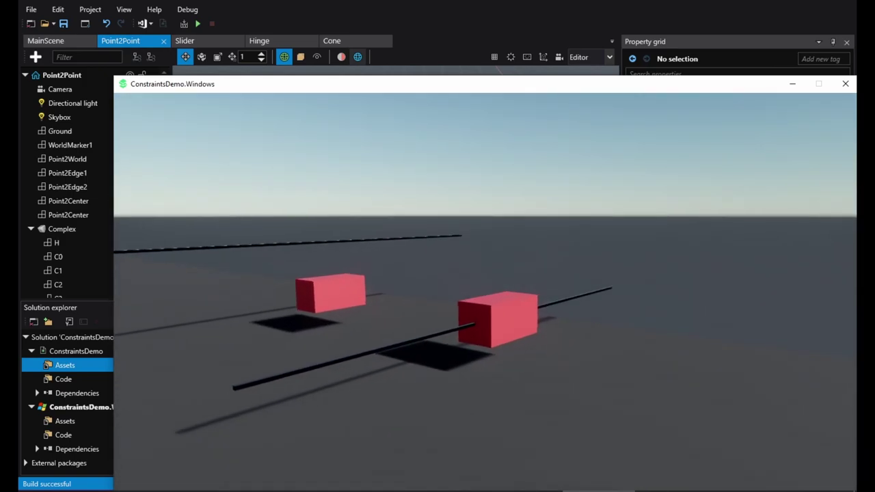
{"action": "left_click", "coordinate": [555, 331]}
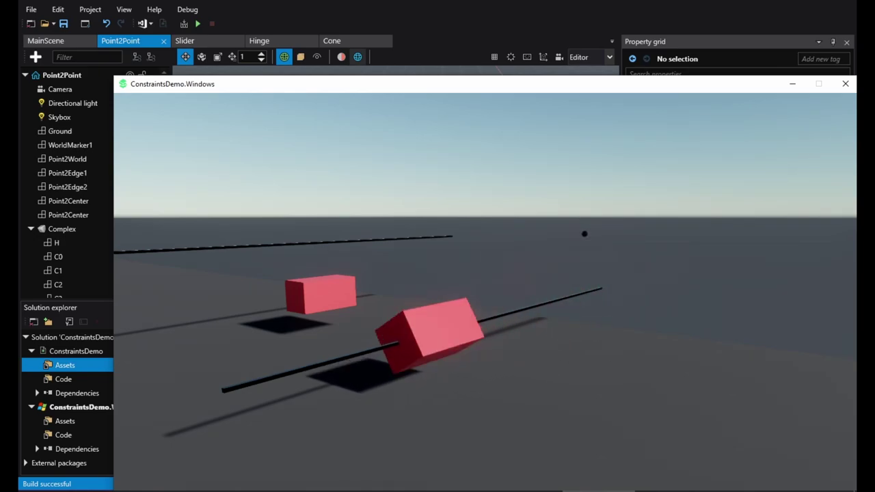
Aim at the farther red box on its rail and shoot a bullet at it.
{"action": "right_click_drag", "start_coordinate": [390, 357], "coordinate": [490, 330]}
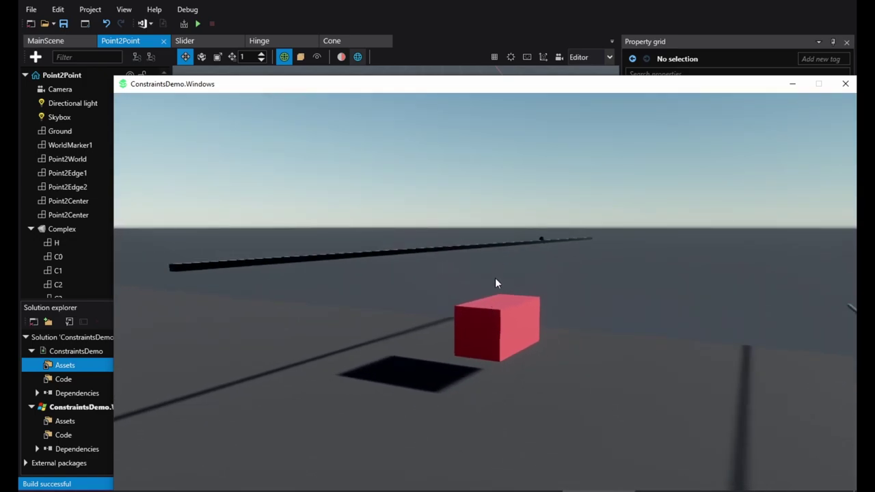
{"action": "right_click_drag", "start_coordinate": [580, 331], "coordinate": [581, 329]}
{"action": "left_click", "coordinate": [581, 329]}
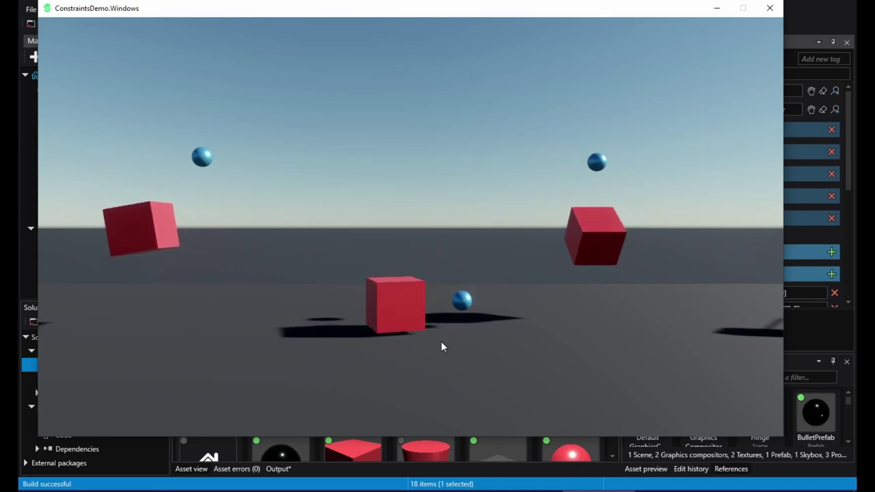
Examine the red cubes constrained to blue spheres from different camera angles in the running demo.
{"action": "right_click_drag", "start_coordinate": [566, 339], "coordinate": [544, 353]}
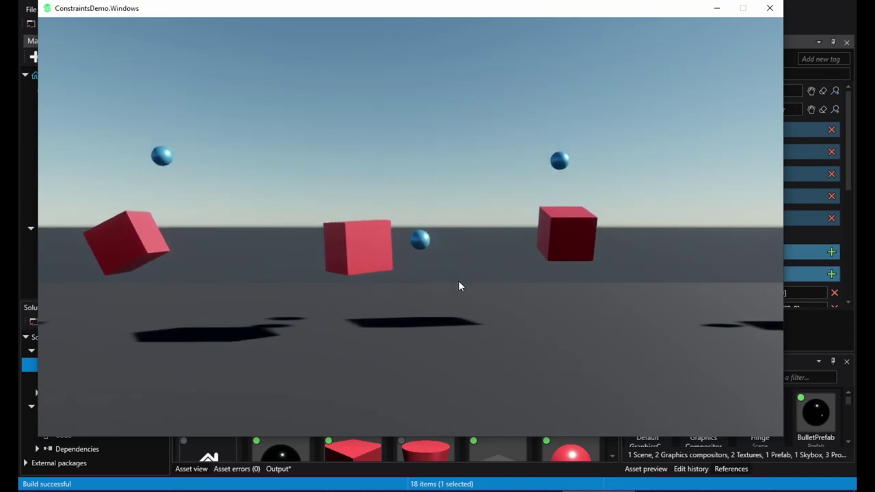
{"action": "right_click_drag", "start_coordinate": [502, 304], "coordinate": [524, 281]}
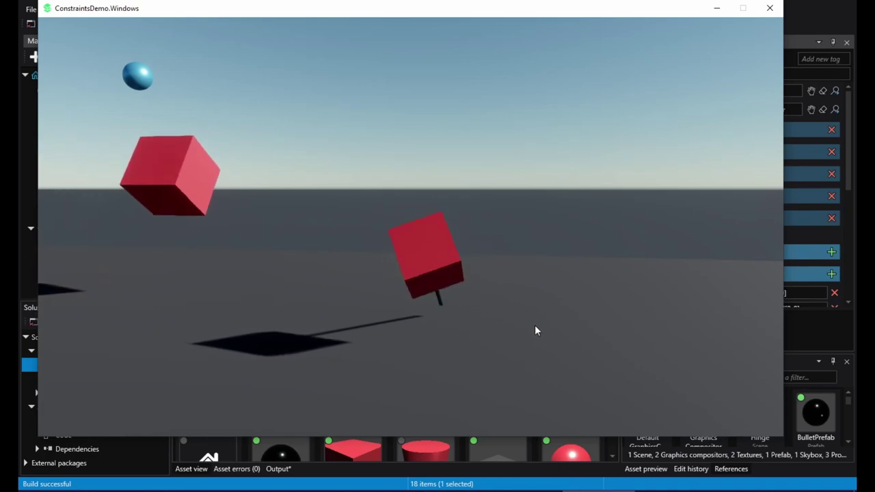
Back the camera away to bring the large red cube with the blue sphere into view and shoot a bullet.
{"action": "right_click_drag", "start_coordinate": [534, 324], "coordinate": [556, 327]}
{"action": "key", "text": "s"}
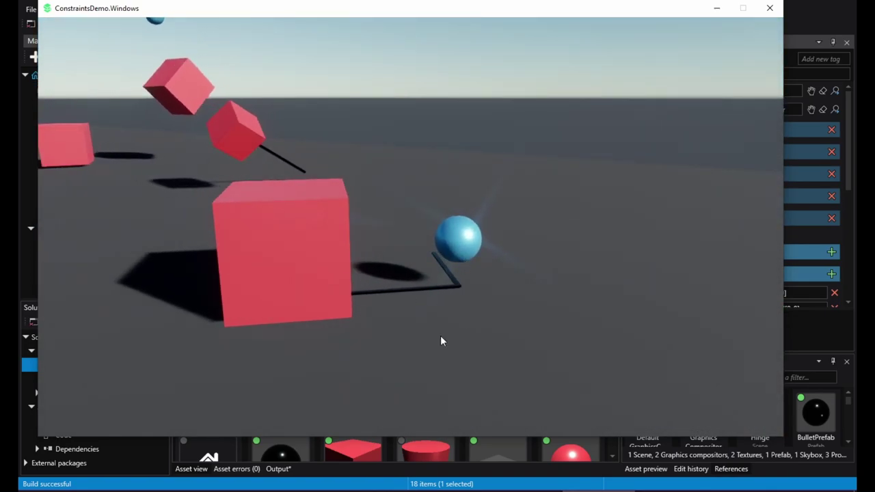
{"action": "key", "text": "s"}
{"action": "right_click_drag", "start_coordinate": [441, 339], "coordinate": [413, 340]}
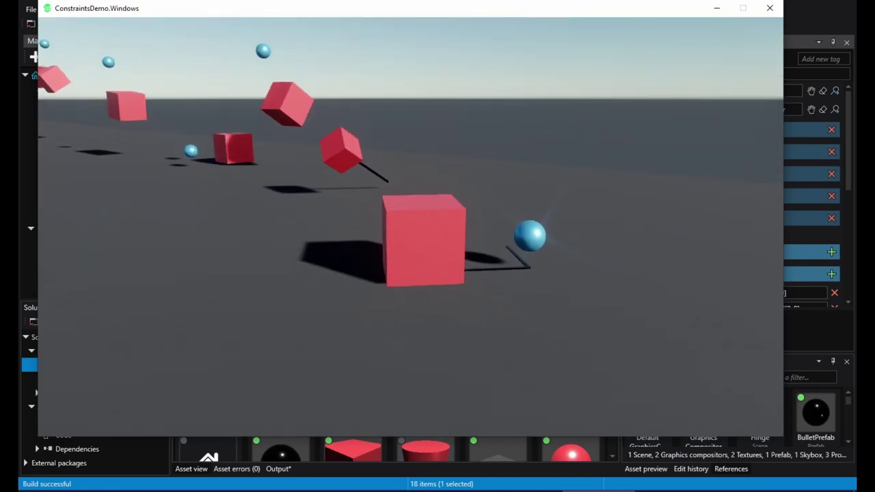
{"action": "left_click", "coordinate": [442, 342]}
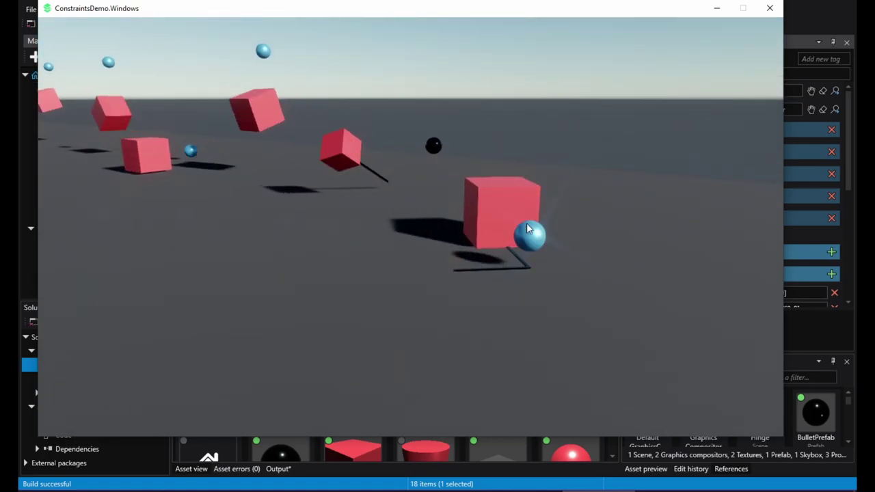
Shoot another bullet near the large cube and blue sphere pair and view them from a different angle.
{"action": "mouse_move", "coordinate": [576, 312]}
{"action": "right_mouse_down"}
{"action": "mouse_move", "coordinate": [601, 309]}
{"action": "mouse_move", "coordinate": [560, 315]}
{"action": "mouse_move", "coordinate": [575, 312]}
{"action": "right_mouse_up"}
{"action": "left_click", "coordinate": [566, 313]}
{"action": "key", "text": "w"}
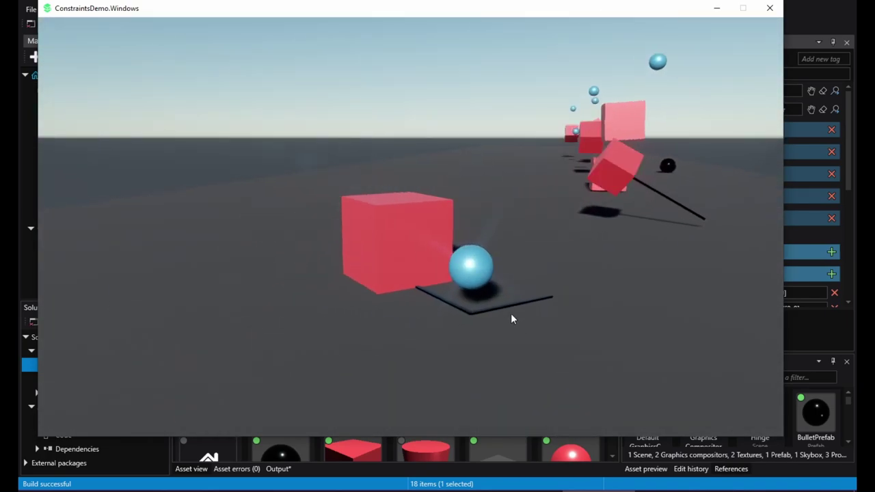
{"action": "right_click_drag", "start_coordinate": [527, 315], "coordinate": [486, 296]}
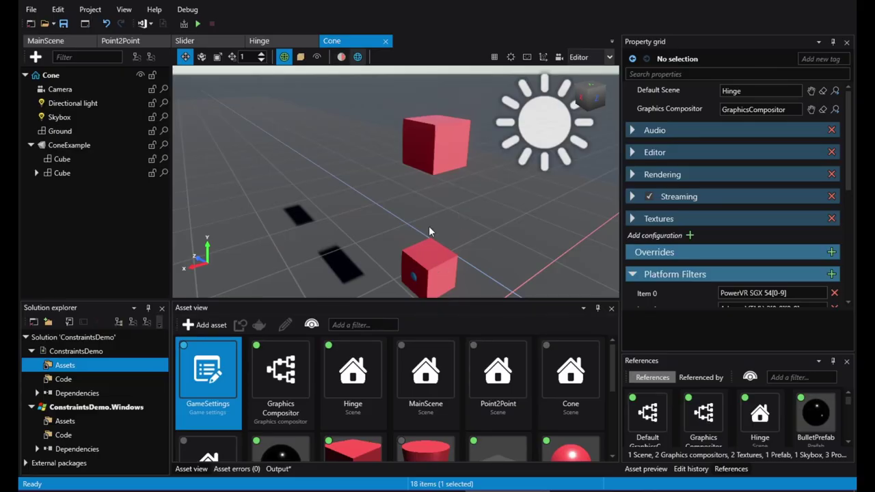
Select the upper cube in the Cone scene, try its Cone Twist constraint's Twist Span, and view the limit gizmo from the side.
{"action": "left_click", "coordinate": [435, 167]}
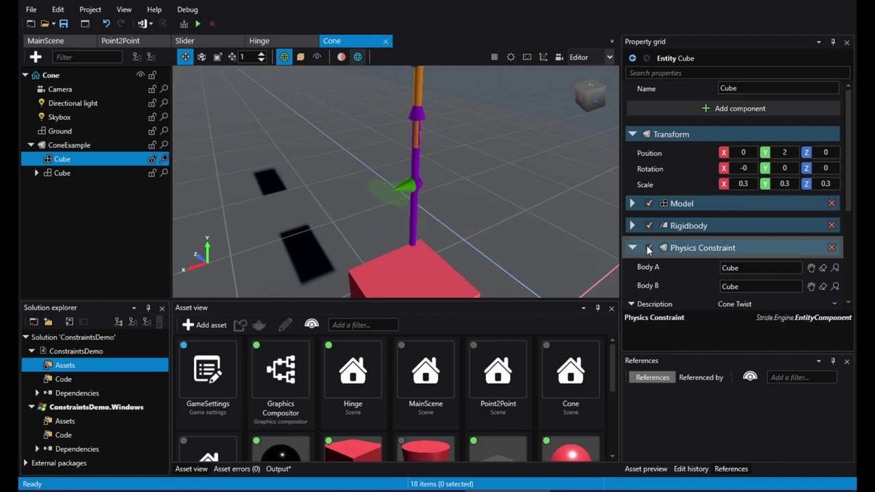
{"action": "scroll", "coordinate": [651, 258], "scroll_direction": "down", "scroll_amount": 4}
{"action": "scroll", "coordinate": [651, 258], "scroll_direction": "down", "scroll_amount": 1}
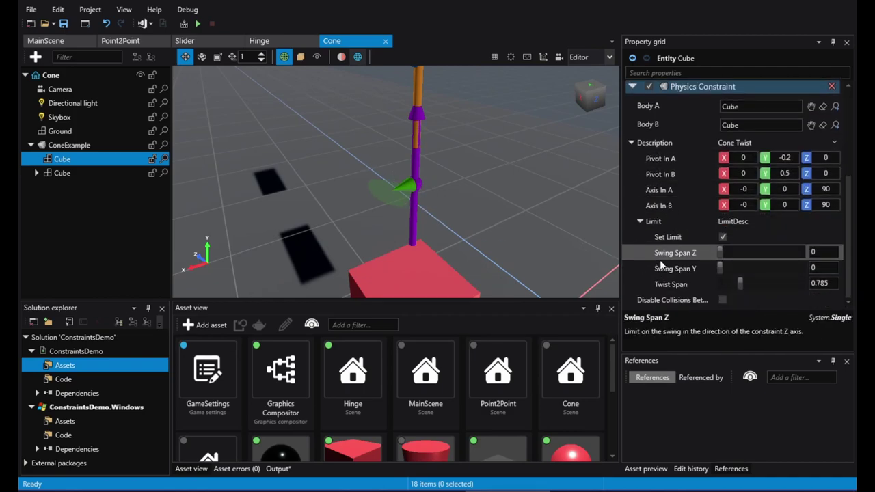
{"action": "mouse_move", "coordinate": [739, 284]}
{"action": "left_mouse_down"}
{"action": "mouse_move", "coordinate": [710, 281]}
{"action": "mouse_move", "coordinate": [755, 285]}
{"action": "left_mouse_up"}
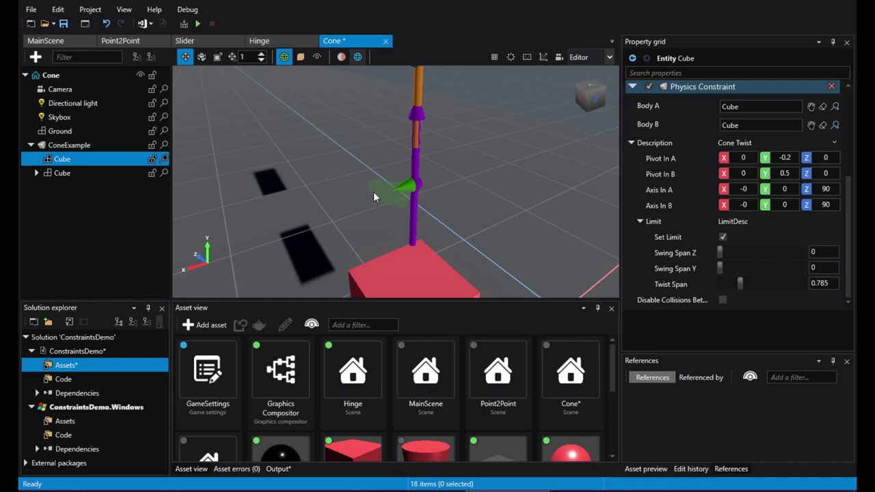
{"action": "right_click_drag", "start_coordinate": [442, 180], "coordinate": [459, 130]}
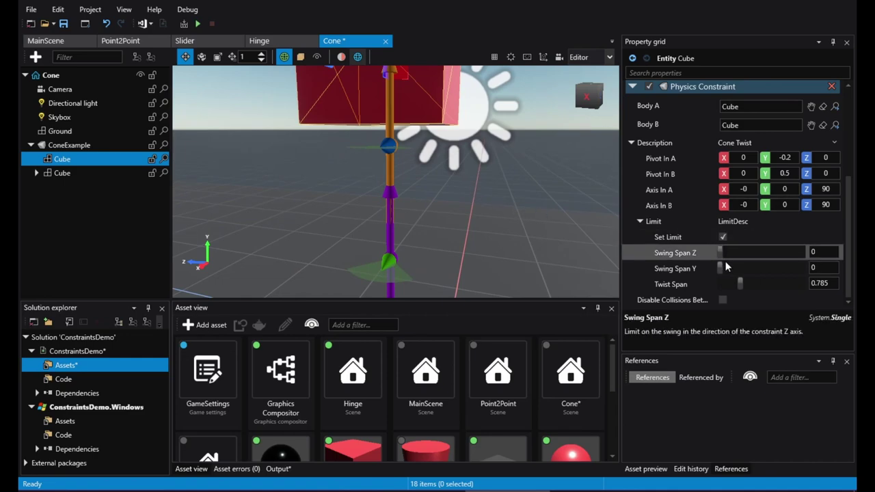
Try Swing Span Y at 3.085 and Twist Span at 3.14, ending with both limits at 0.785.
{"action": "left_click_drag", "start_coordinate": [721, 268], "coordinate": [793, 272]}
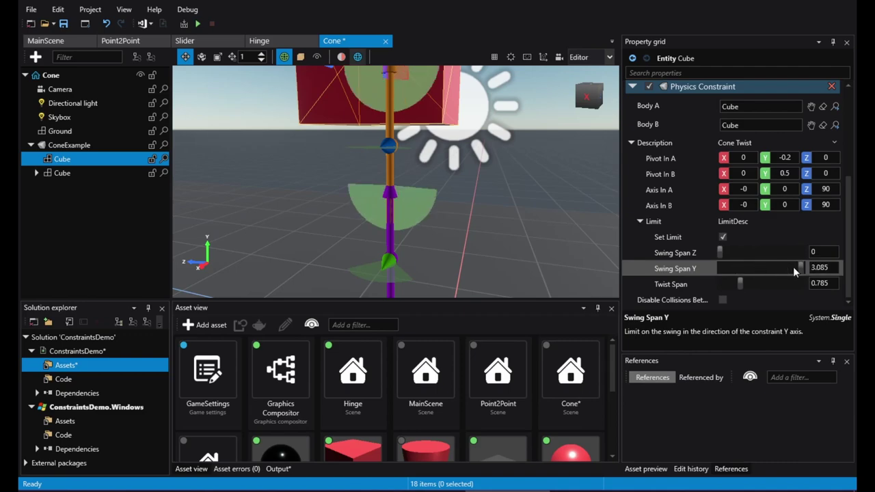
{"action": "left_click_drag", "start_coordinate": [740, 283], "coordinate": [797, 287]}
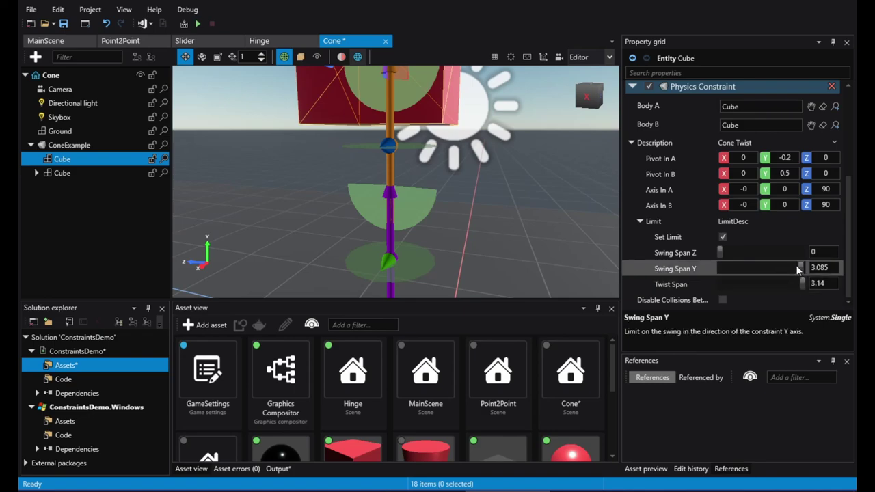
{"action": "left_click_drag", "start_coordinate": [798, 269], "coordinate": [717, 268]}
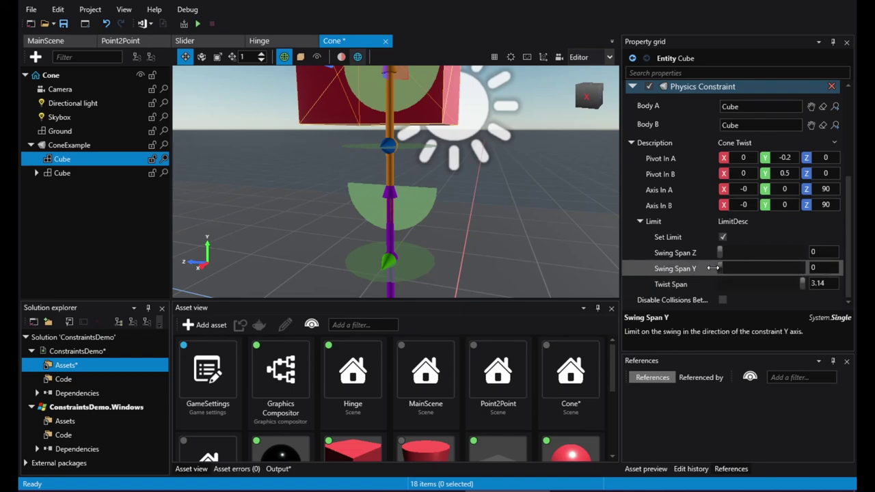
{"action": "left_click", "coordinate": [752, 272]}
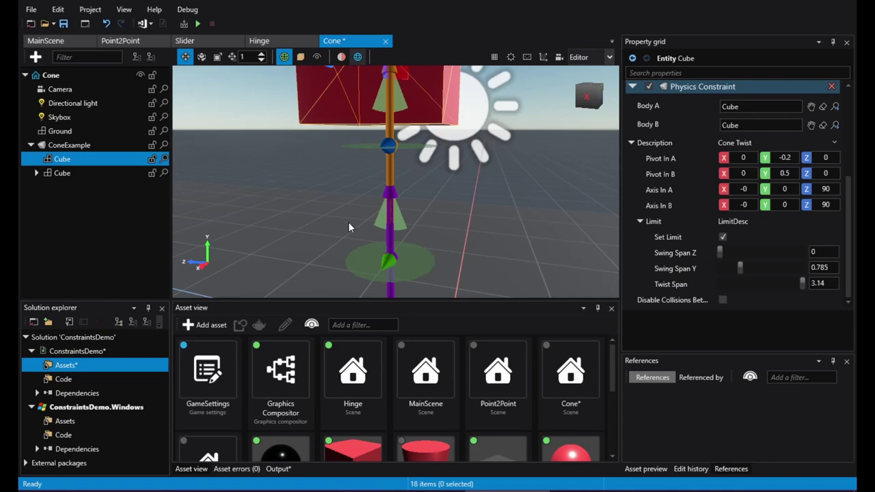
{"action": "left_click", "coordinate": [729, 282]}
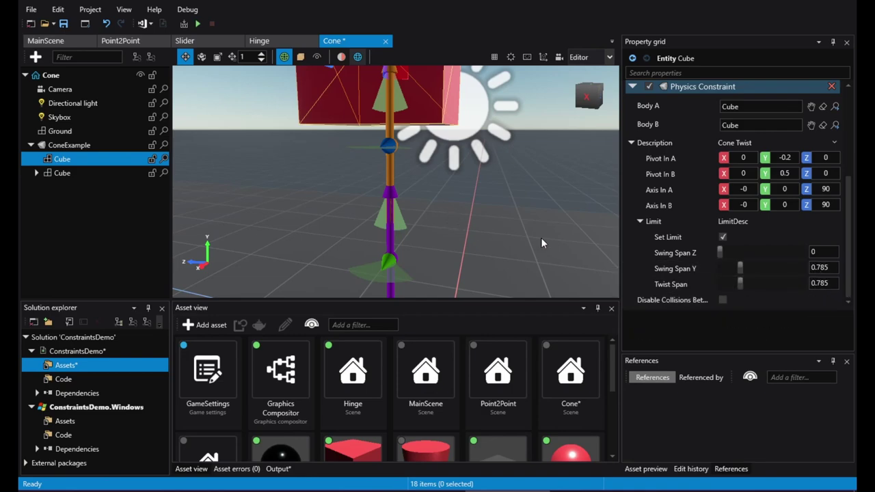
Set Swing Span Y to 0 and Twist Span to 3.142, and test the limits in the running demo with Cone as default scene.
{"action": "left_click_drag", "start_coordinate": [744, 269], "coordinate": [803, 283]}
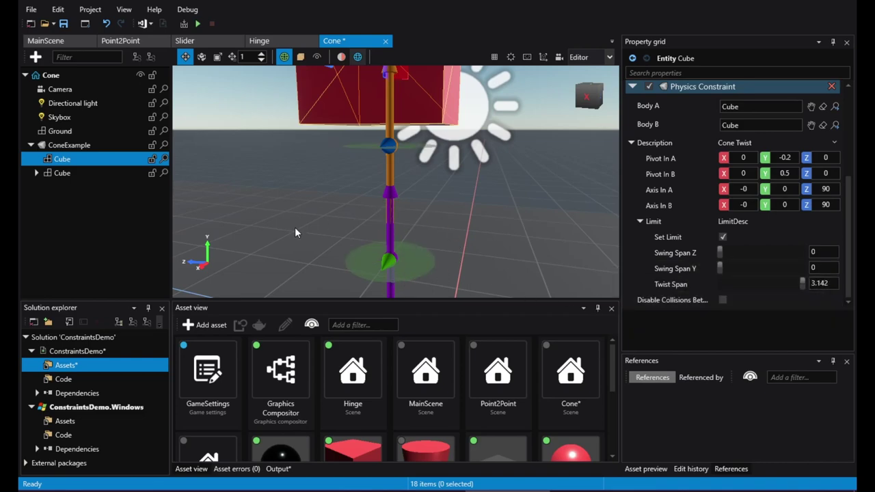
{"action": "left_click", "coordinate": [198, 23]}
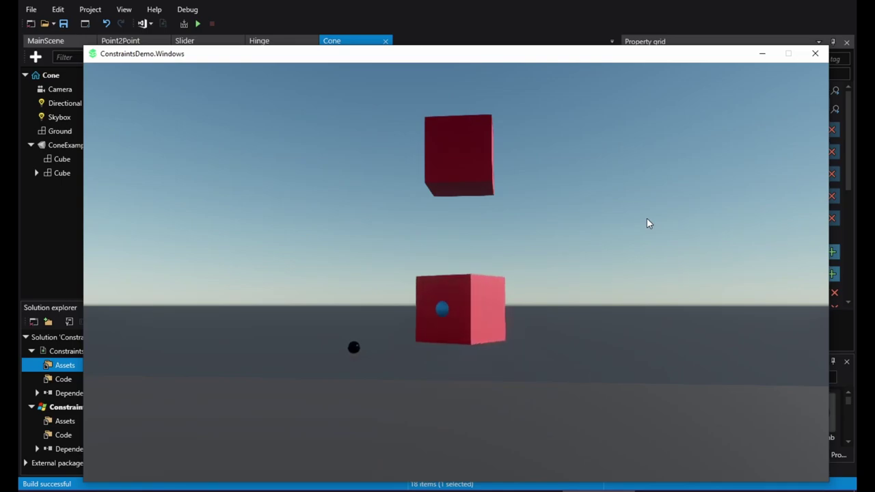
{"action": "left_click", "coordinate": [820, 59]}
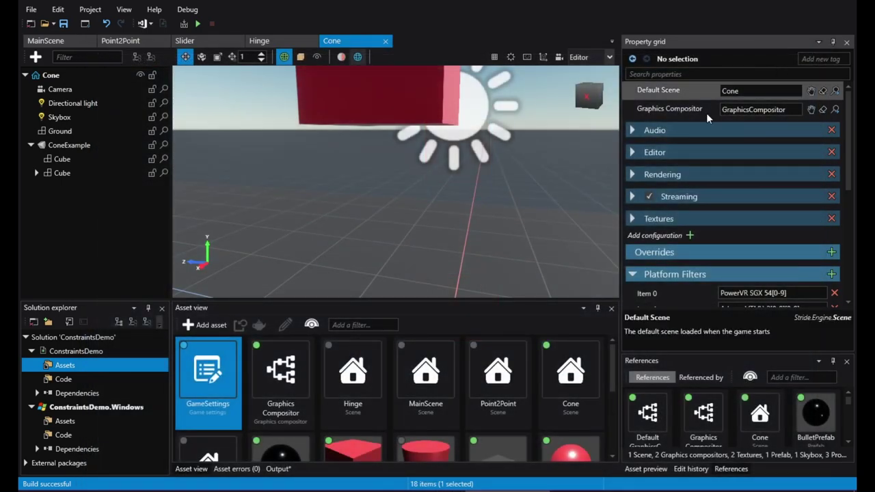
Set the cube constraint's Twist Span to 0.786 and Swing Span Y to 3.142, and test these limits in the running demo.
{"action": "mouse_move", "coordinate": [738, 282]}
{"action": "left_mouse_down"}
{"action": "mouse_move", "coordinate": [752, 283]}
{"action": "mouse_move", "coordinate": [727, 285]}
{"action": "left_mouse_up"}
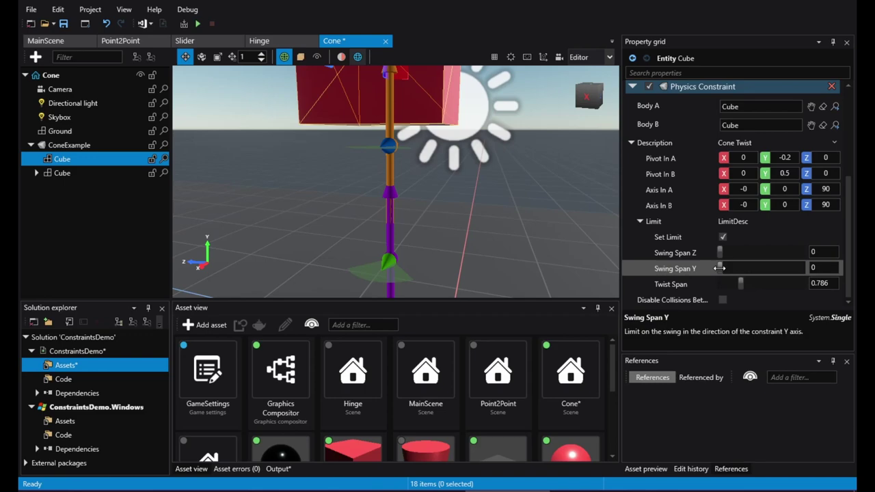
{"action": "left_click_drag", "start_coordinate": [719, 268], "coordinate": [803, 268]}
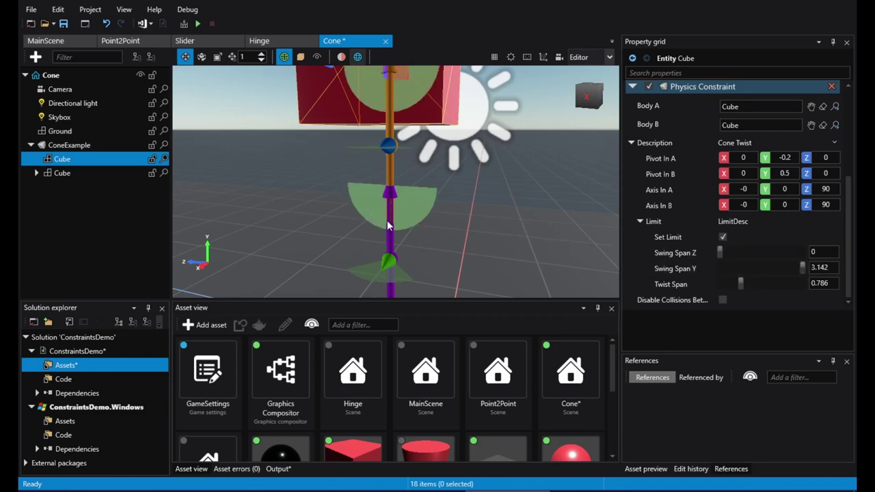
{"action": "left_click", "coordinate": [198, 24]}
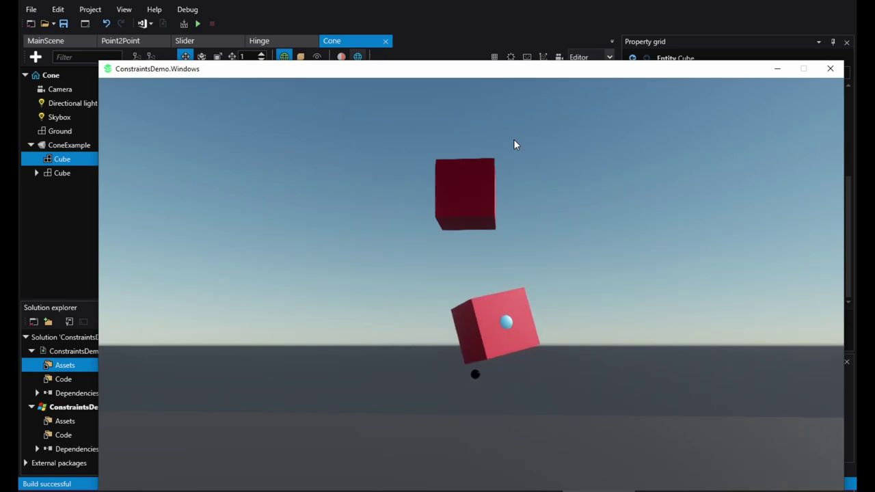
{"action": "left_click", "coordinate": [830, 68]}
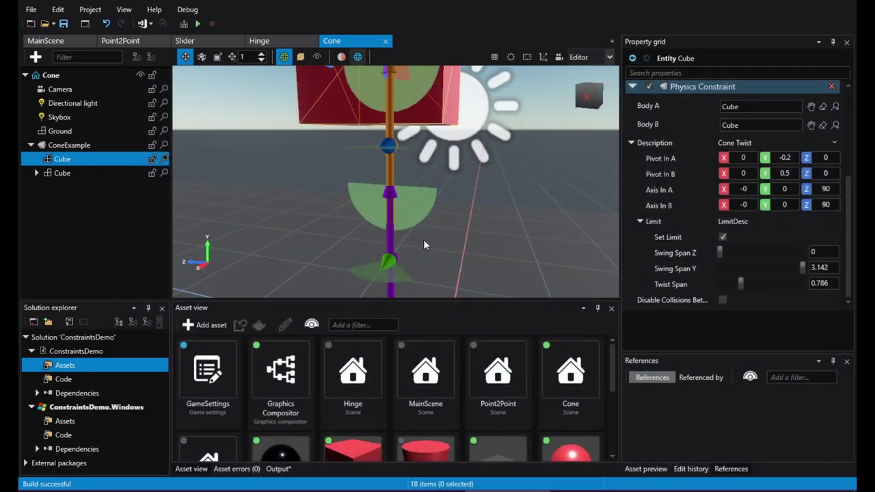
Set Twist Span to 0, Swing Span Y to 0.001 and Swing Span Z to 1.57, and run the demo to test the swing.
{"action": "left_click_drag", "start_coordinate": [740, 283], "coordinate": [776, 252]}
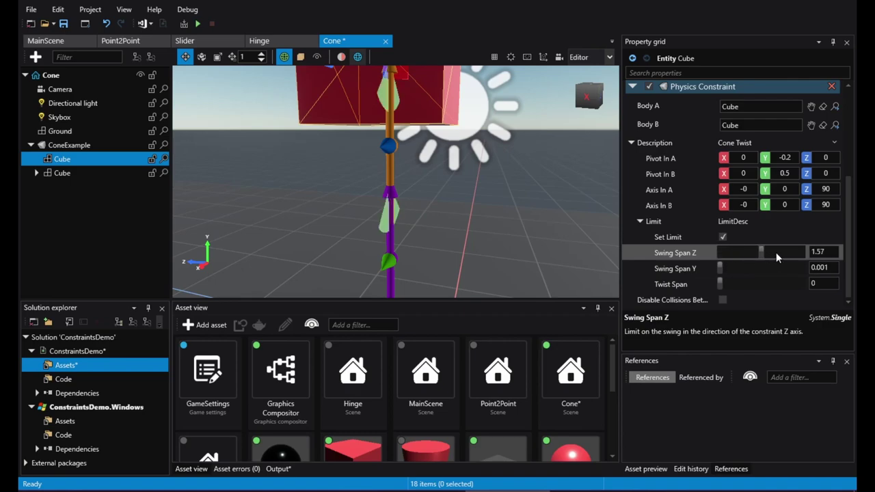
{"action": "left_click", "coordinate": [197, 23]}
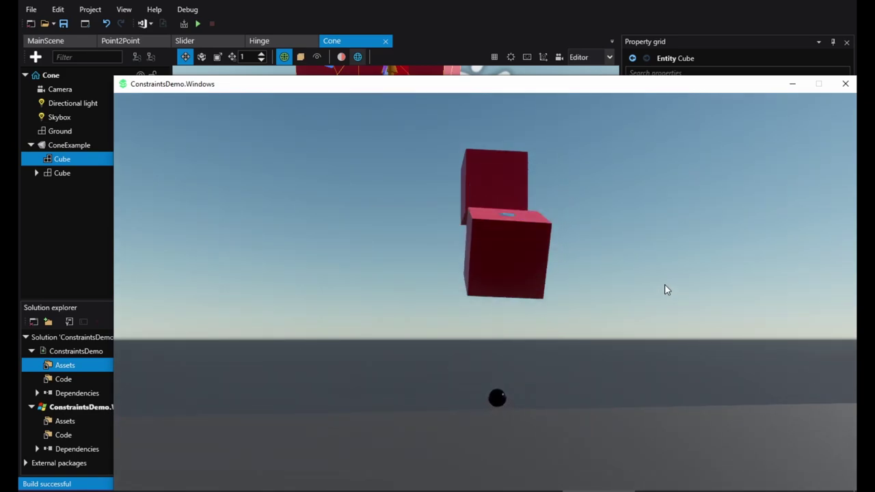